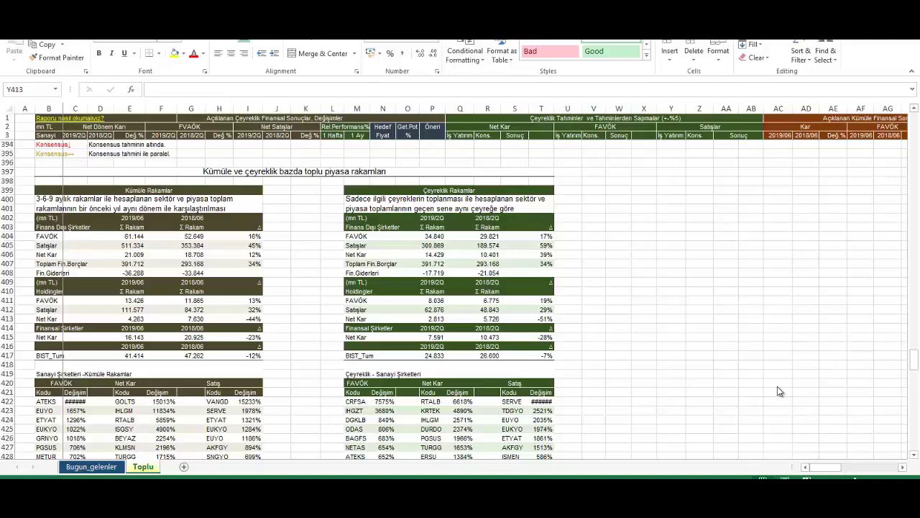
Review the cumulative 2019/06 percentage changes for non-financial companies, holdings, financial companies and BIST_Tum in the Kümüle Rakamlar table.
left_click(253, 237)
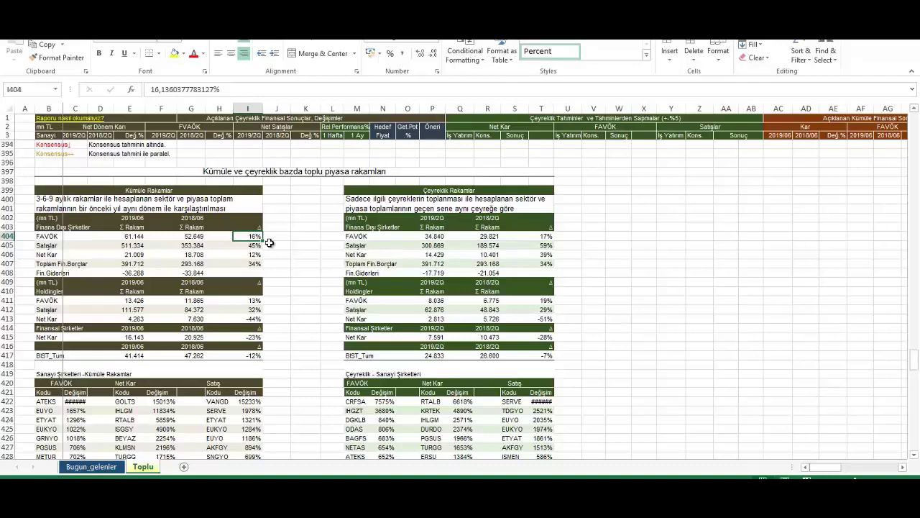
left_click(255, 256)
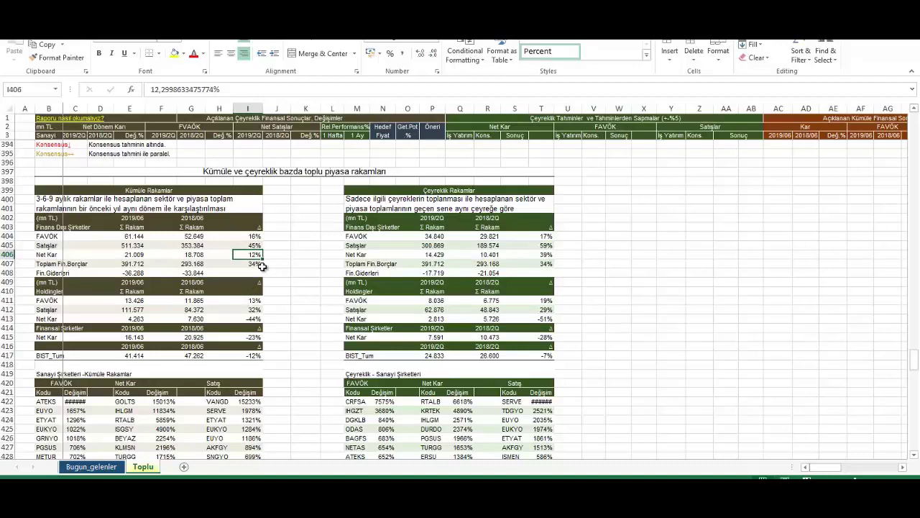
left_click(260, 265)
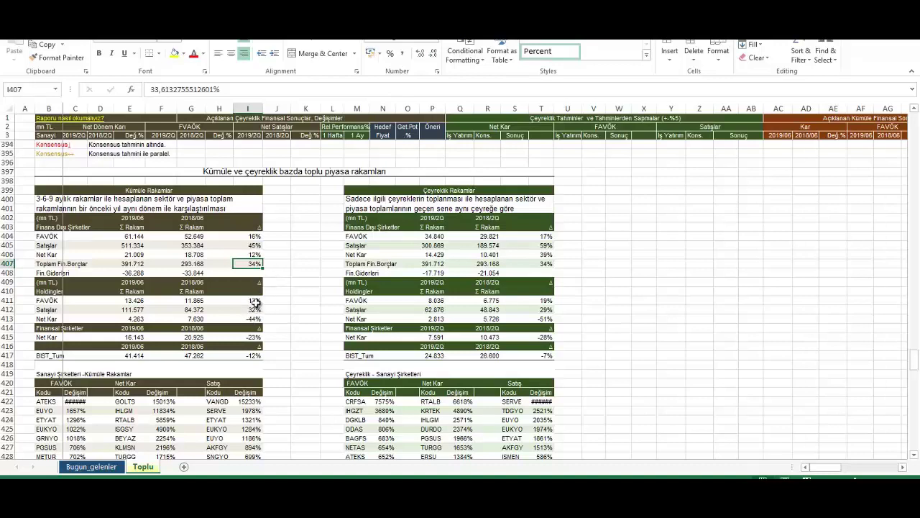
left_click(257, 301)
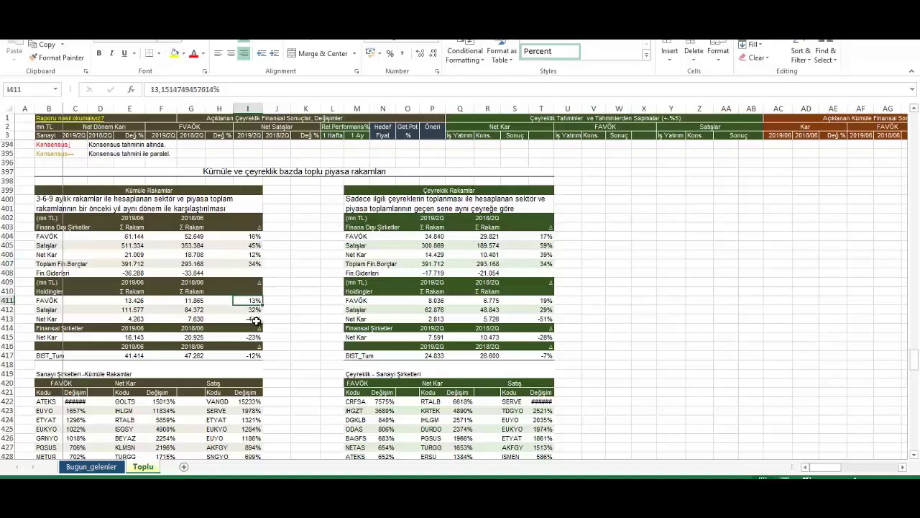
left_click(253, 319)
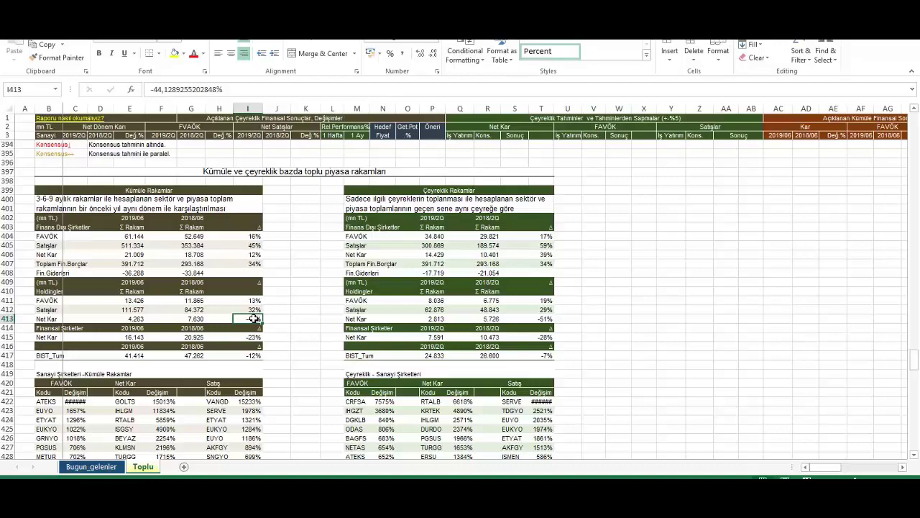
key("Down")
key("Down")
key("Right")
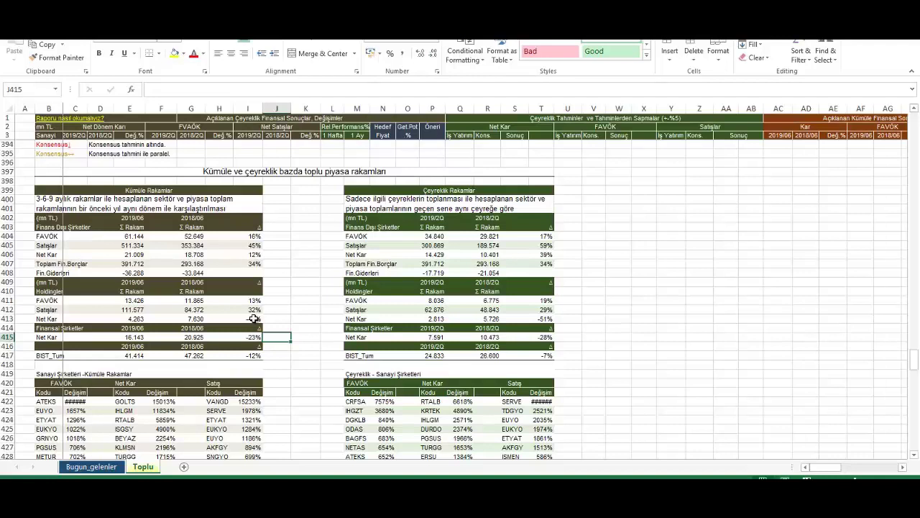
left_click(255, 354)
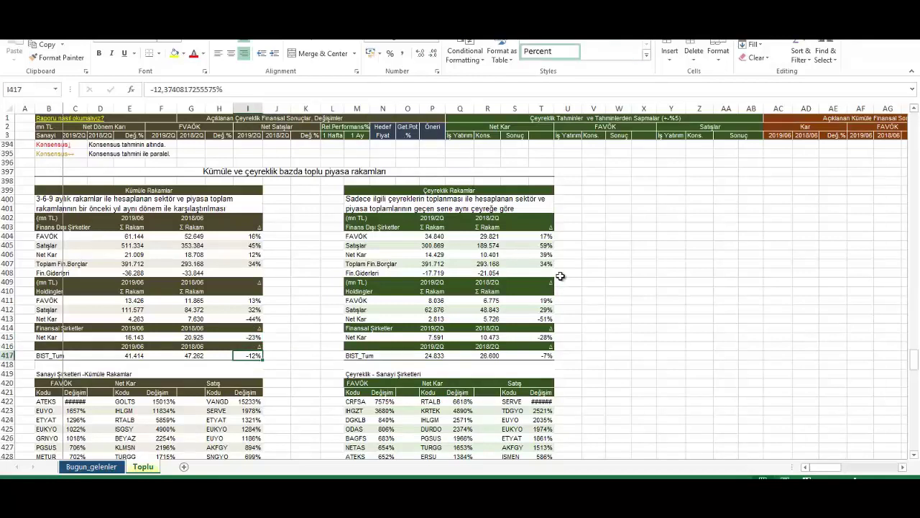
Review the 2019/2Q percentage changes in the Çeyreklik Rakamlar table, from non-financial FAVÖK down to BIST_Tum.
left_click(575, 236)
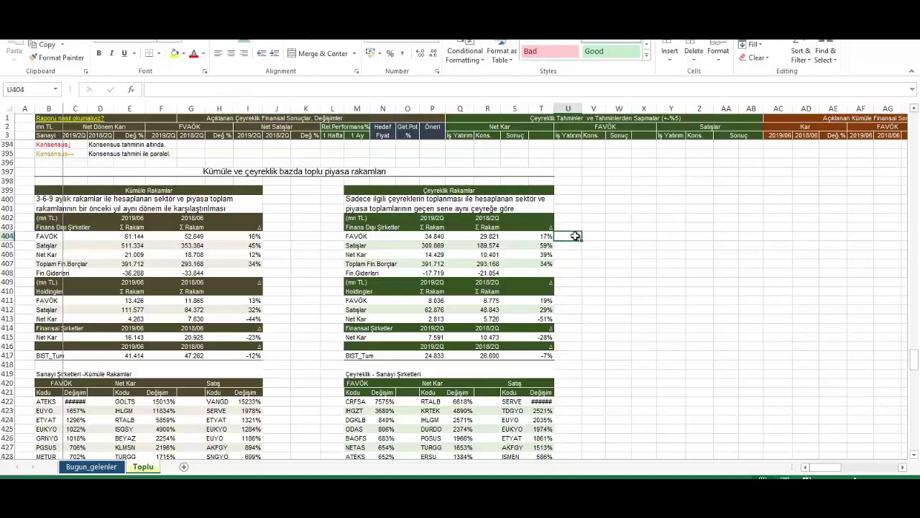
key("Left")
key("Down")
key("Down")
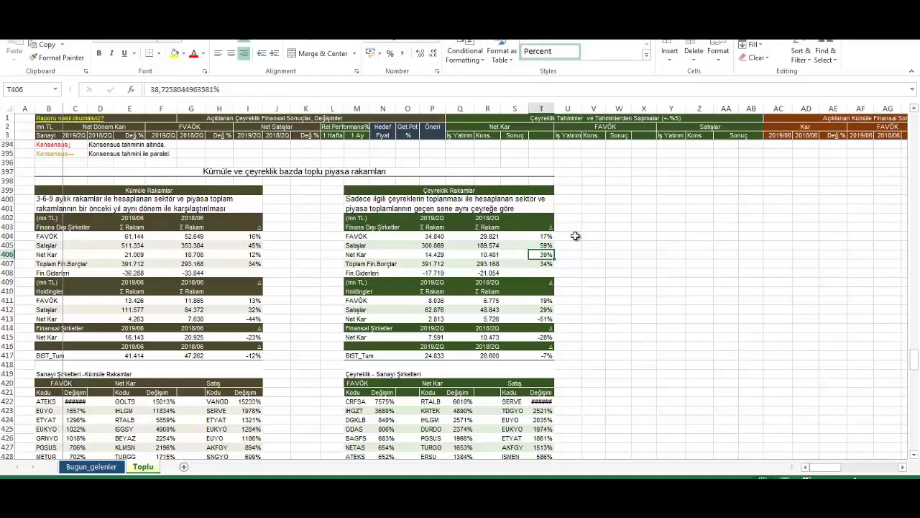
key("Down")
key("Down")
key("Down")
key("Down")
key("Down")
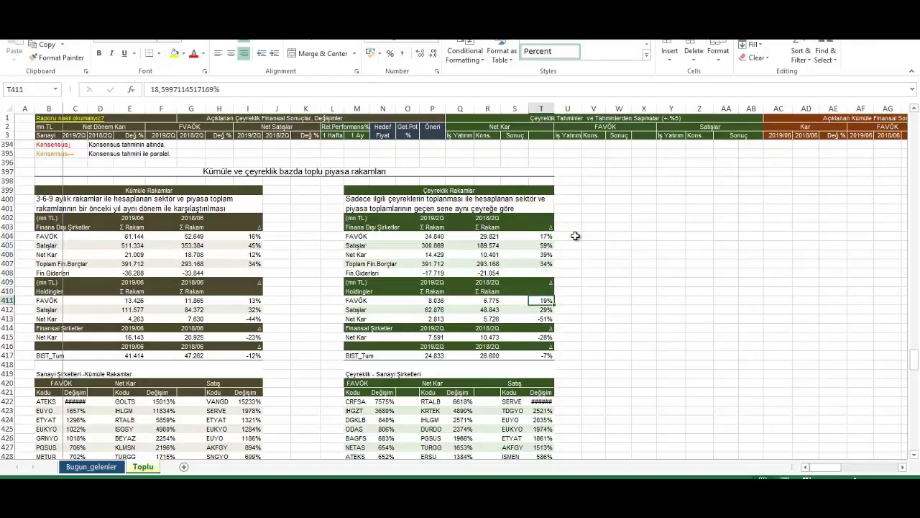
key("Down")
key("Down")
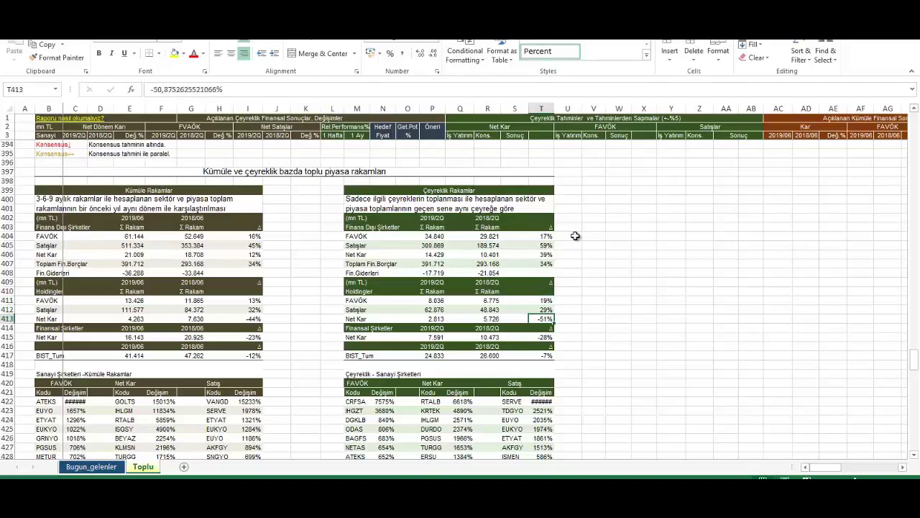
key("Down")
key("Down")
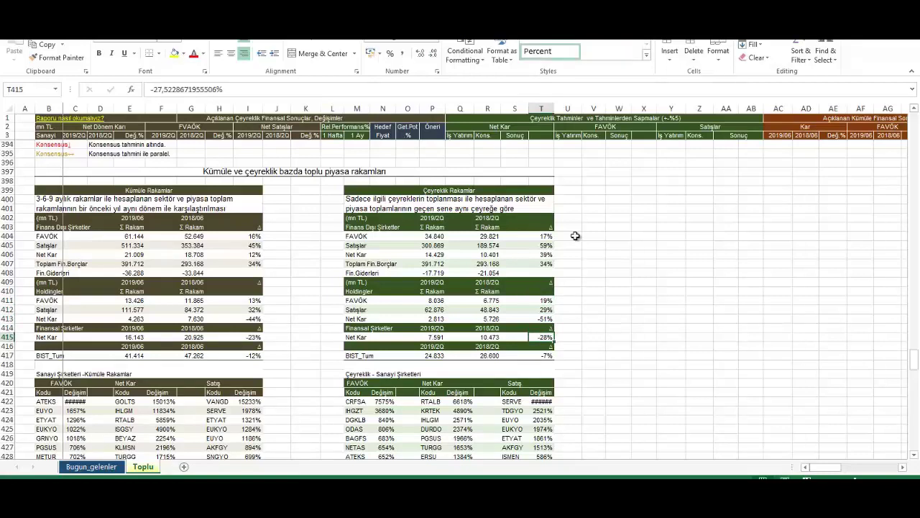
key("Down")
key("Down")
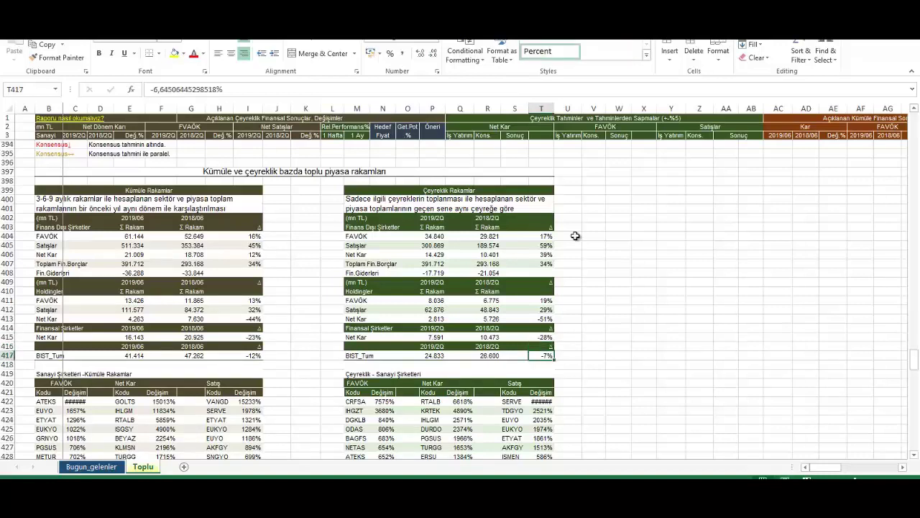
key("Right")
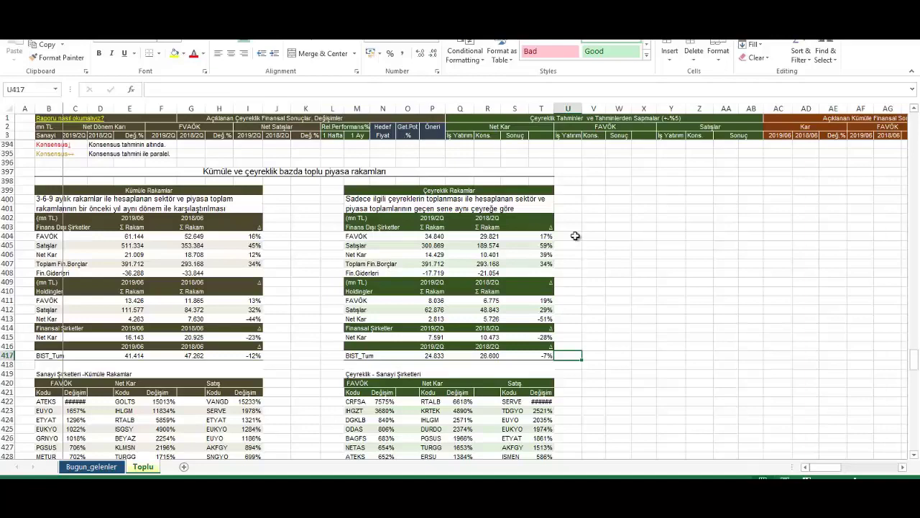
Examine the cumulative and quarterly industrial company rankings by FAVÖK, Net Kar and Satış change.
scroll(756, 362, "down", 5)
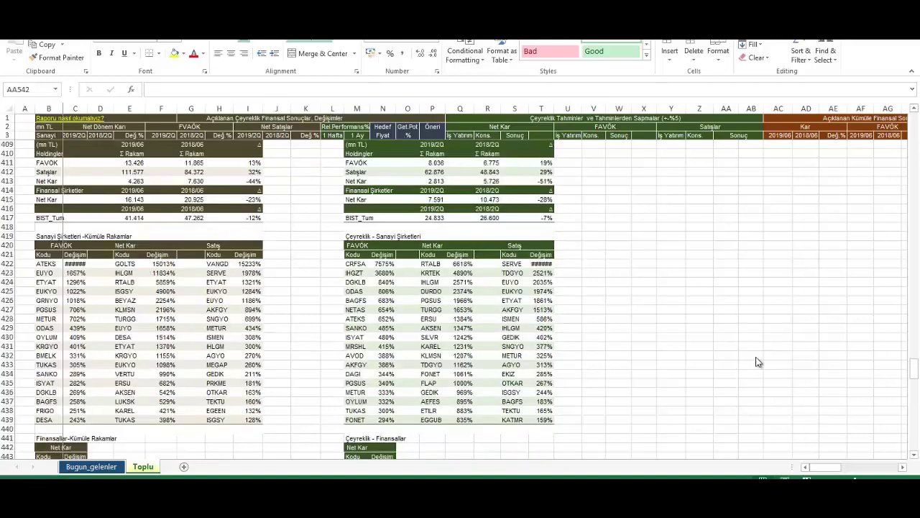
scroll(697, 350, "down", 1)
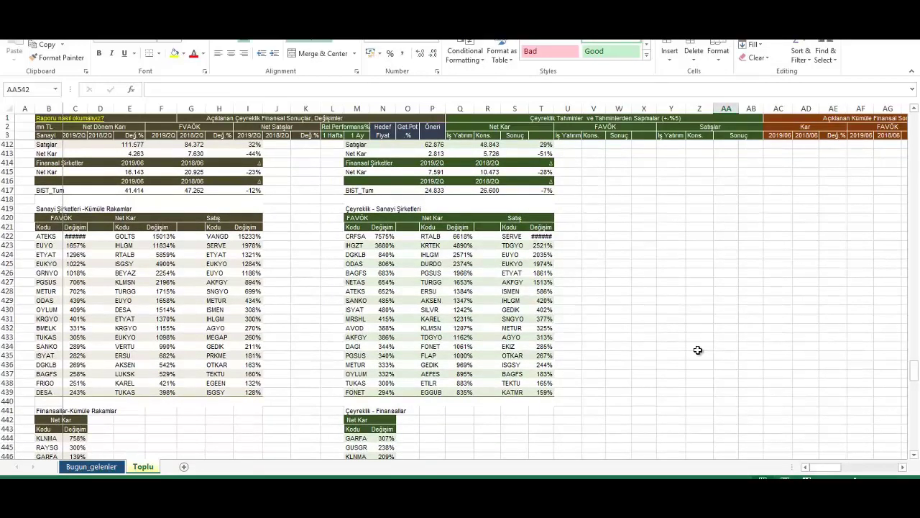
left_click(74, 273)
left_click(240, 275)
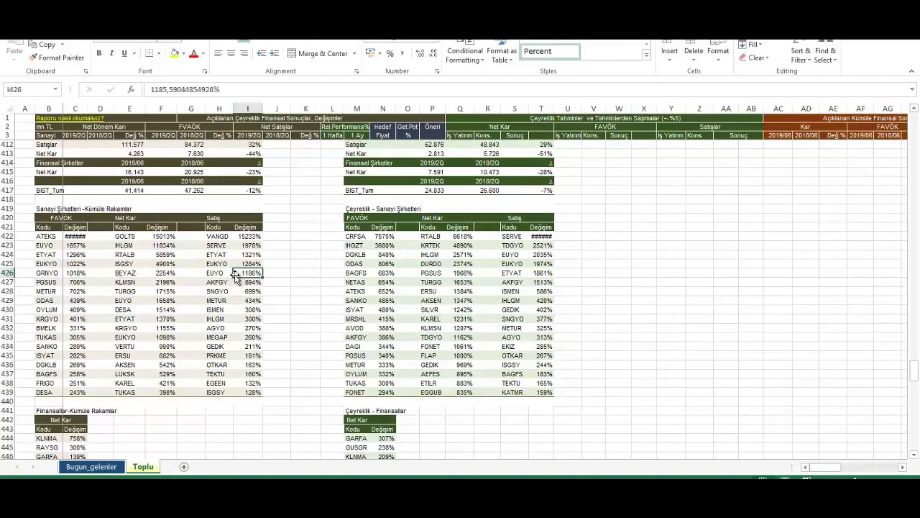
left_click(504, 264)
left_click(363, 256)
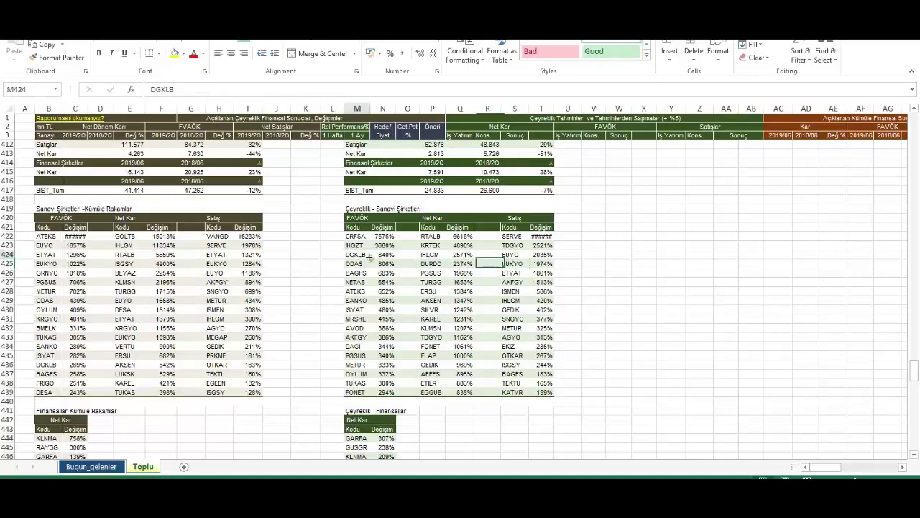
Compare the quarterly and cumulative Net Kar change rankings of the financial companies.
scroll(359, 287, "down", 5)
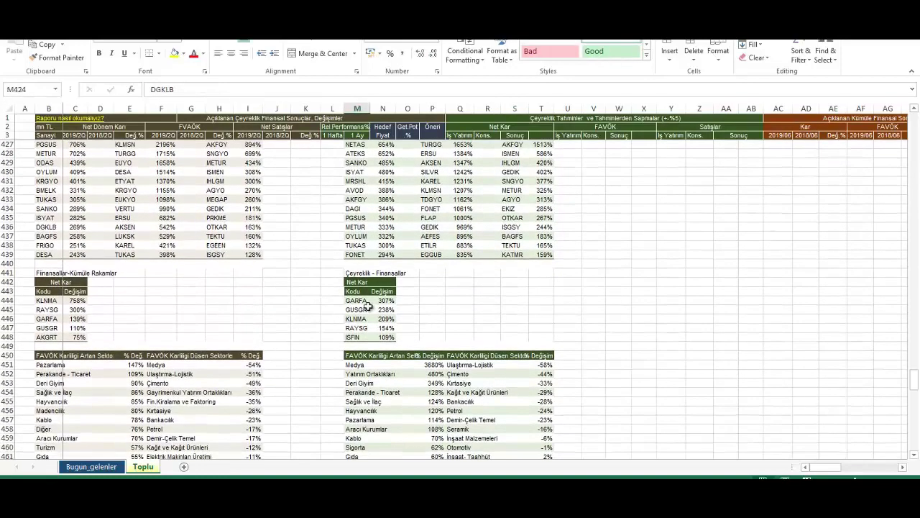
left_click(358, 309)
left_click_drag(68, 309, 58, 309)
Examine the sectors with rising and falling FAVÖK profitability in both the cumulative and quarterly lists.
scroll(63, 295, "down", 4)
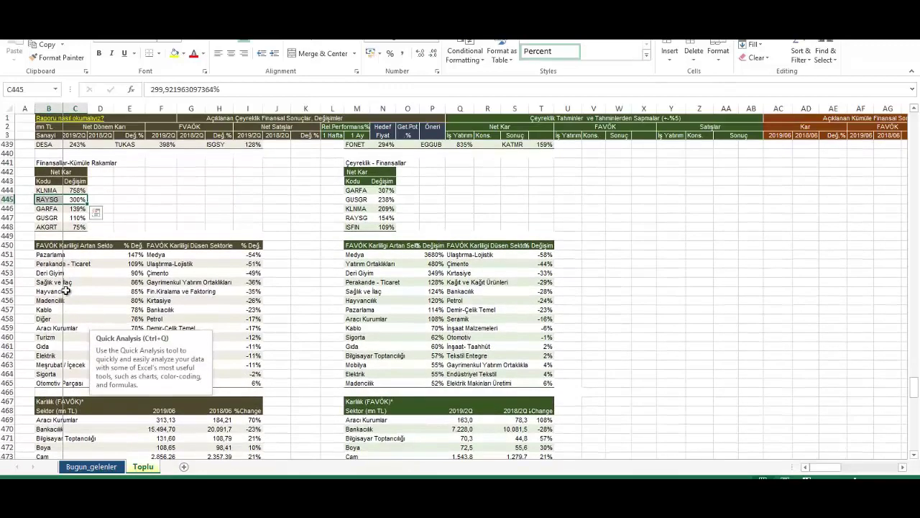
left_click(52, 271)
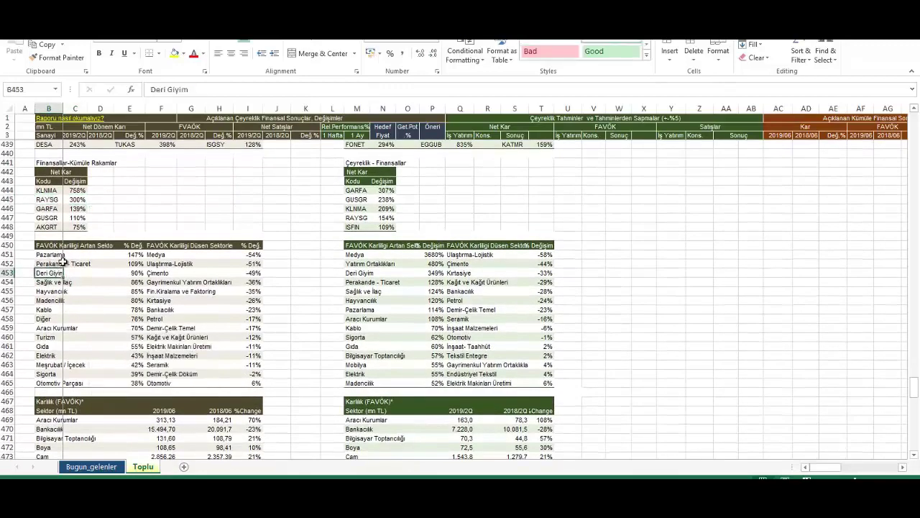
left_click(246, 272)
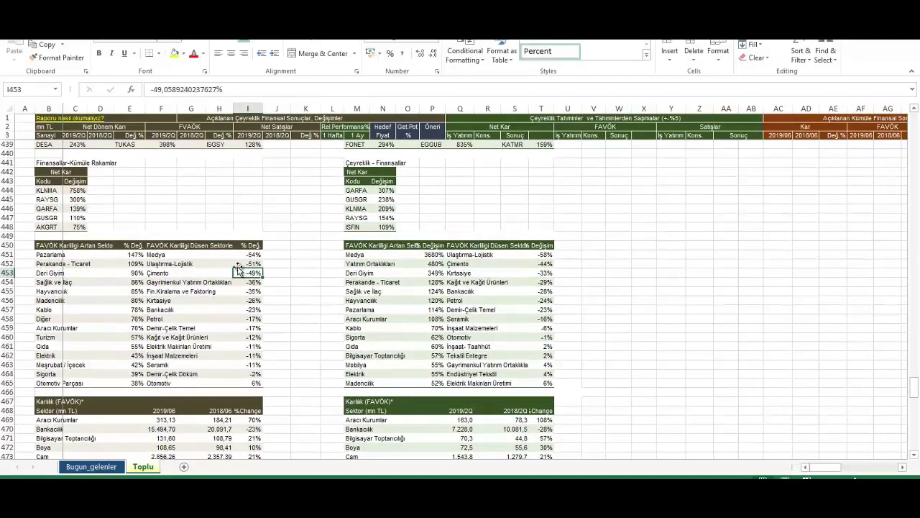
left_click(400, 282)
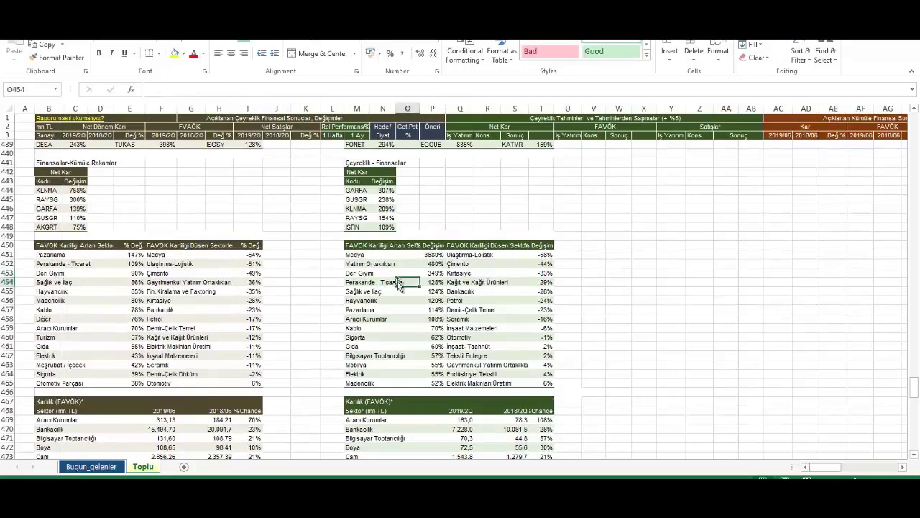
left_click(457, 281)
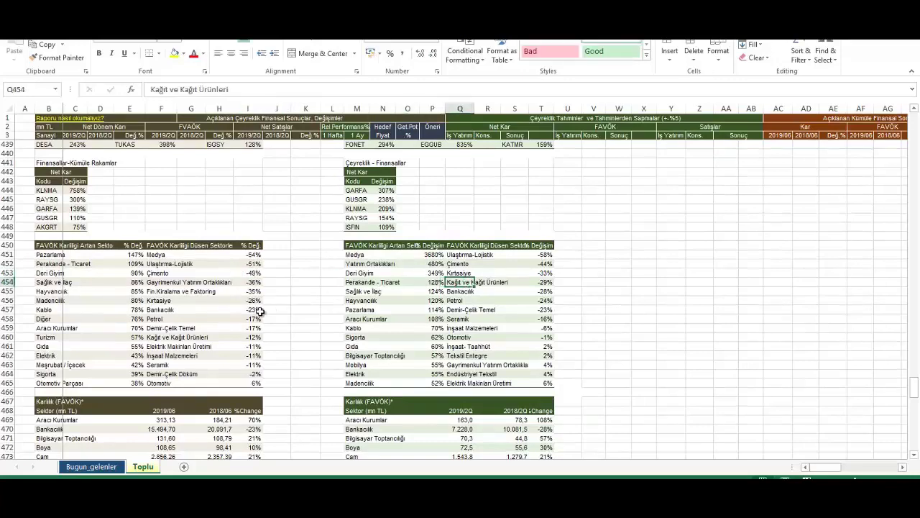
Look through the sector-by-sector Karlılık (FAVÖK) tables for the cumulative and quarterly periods.
scroll(173, 328, "down", 2)
scroll(173, 327, "down", 7)
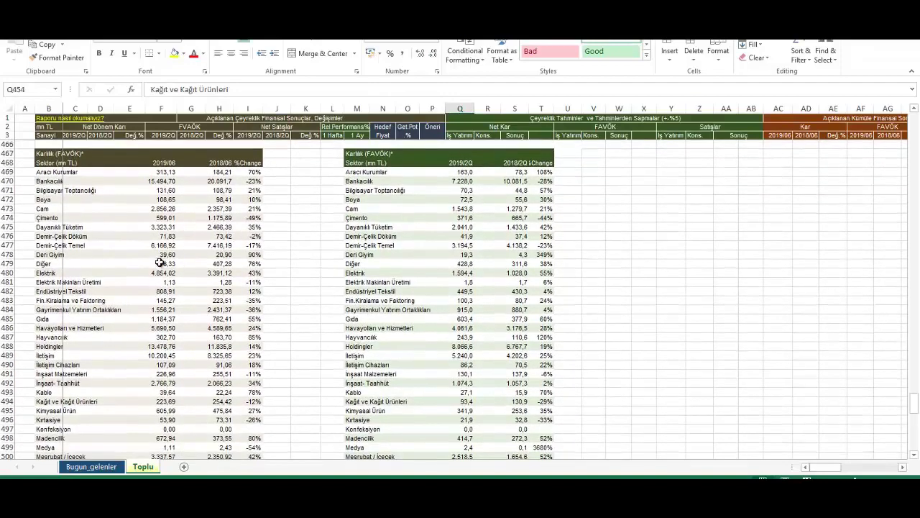
scroll(173, 262, "down", 2)
left_click(193, 257)
left_click(383, 254)
scroll(275, 267, "down", 11)
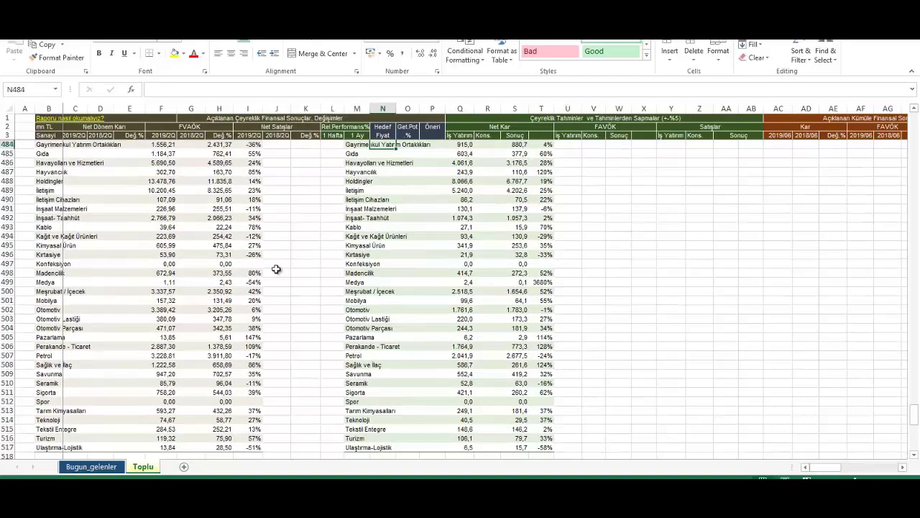
In the forecast survey table for industrial companies, read the consensus Net Kar row across the above-, below- and in-line-with-expectation columns.
scroll(276, 269, "down", 3)
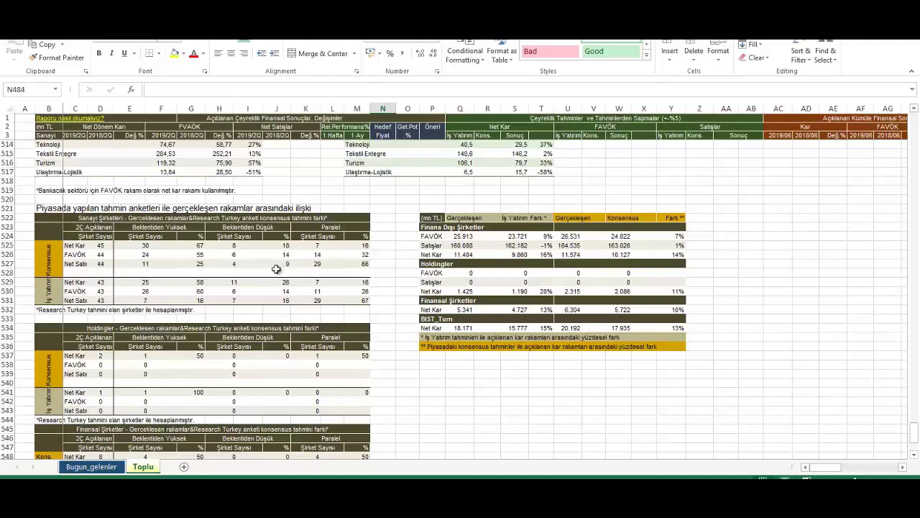
left_click(102, 246)
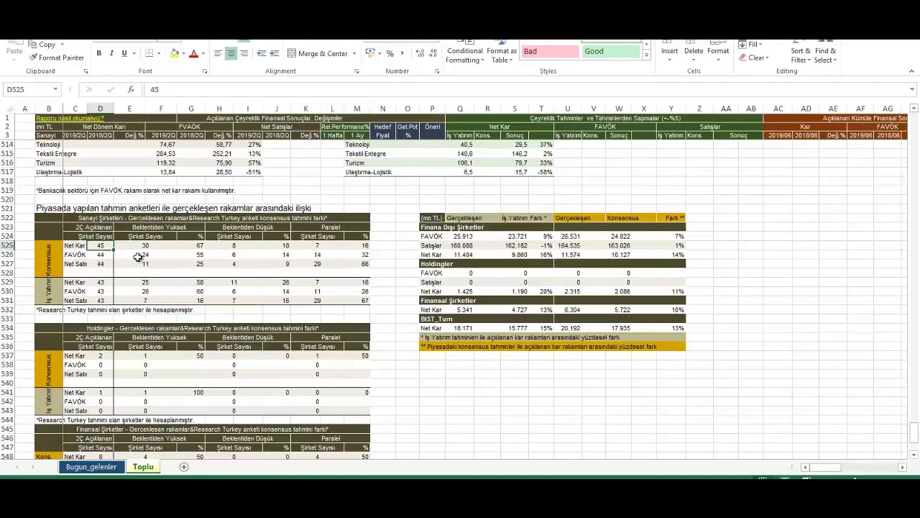
key("Right")
key("Right")
key("Right")
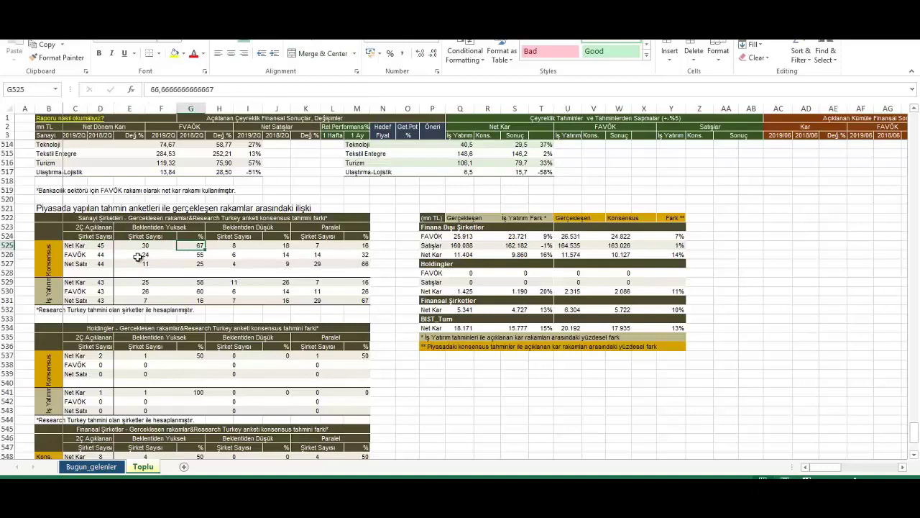
key("Left")
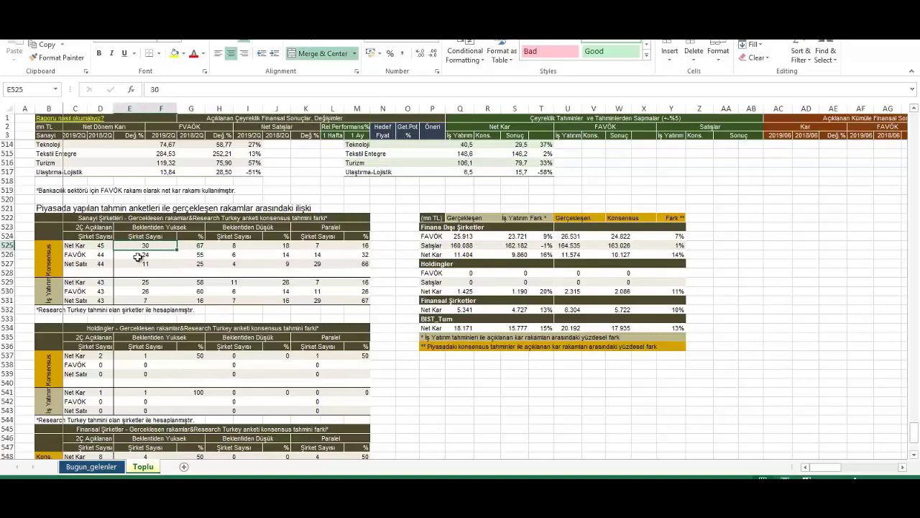
key("Right")
key("Right")
key("Right")
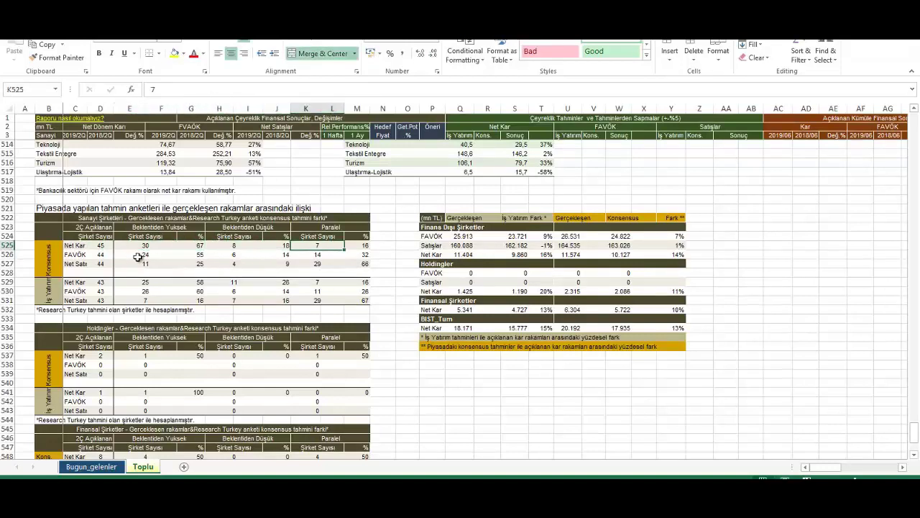
Read the consensus FAVÖK row of the industrial companies survey table, from the reported company count to the Paralel column.
key("Down")
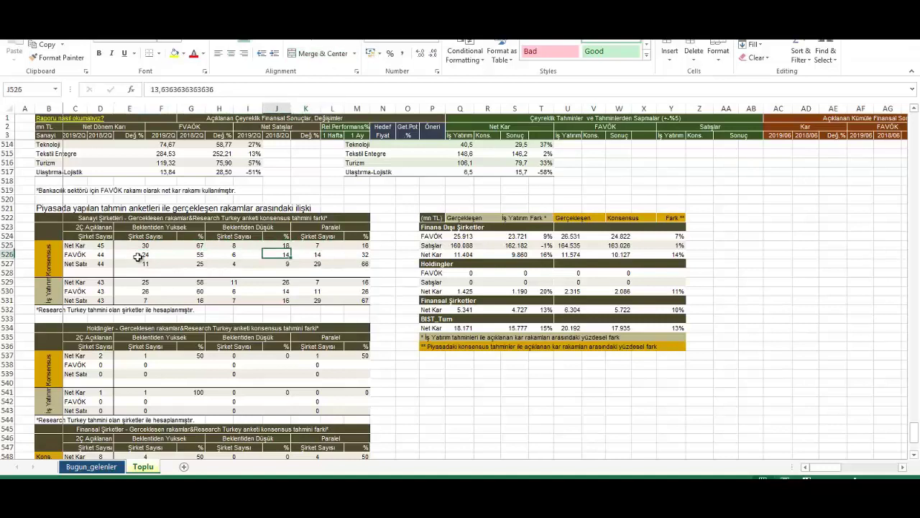
key("Left")
key("Left")
key("Left")
key("Left")
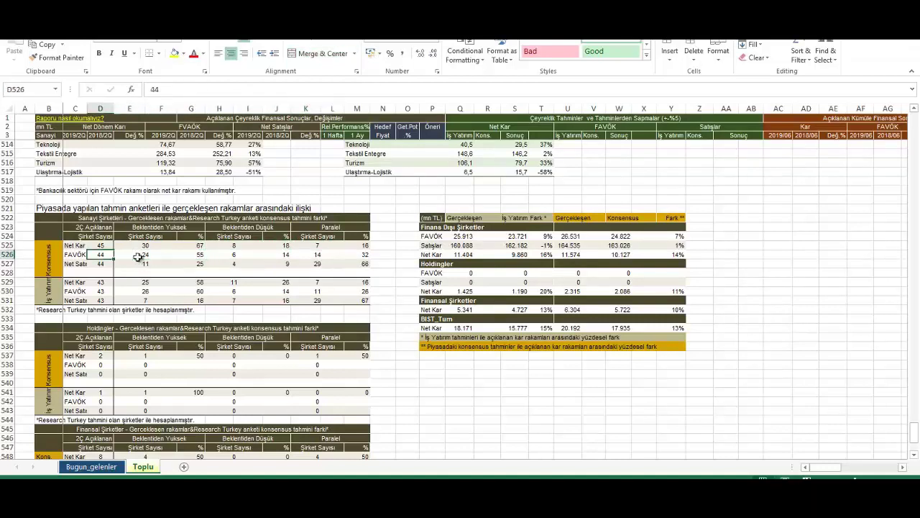
key("Right")
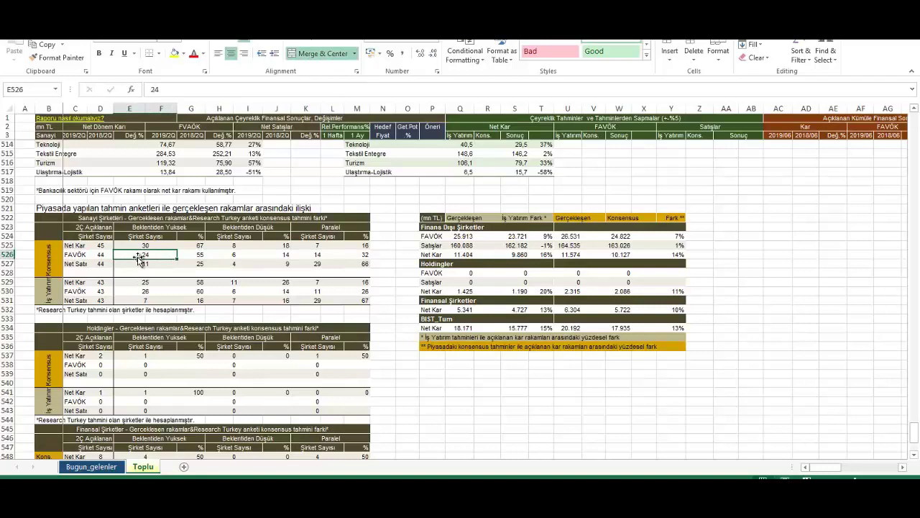
key("Right")
key("Right")
key("Right")
key("Right")
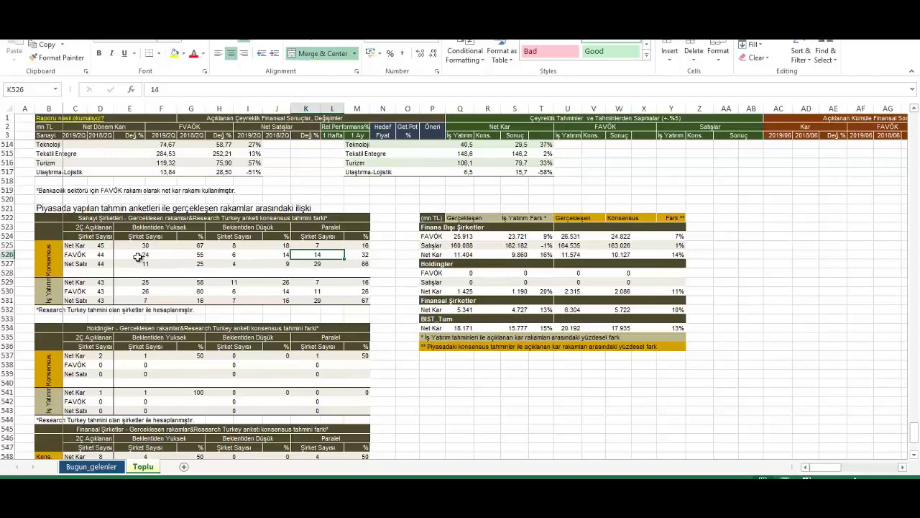
Compare the consensus above-expectation percentages for industrial companies' Net Kar and FAVÖK with the consensus Fark values for Finans Dışı Şirketler.
left_click(194, 245)
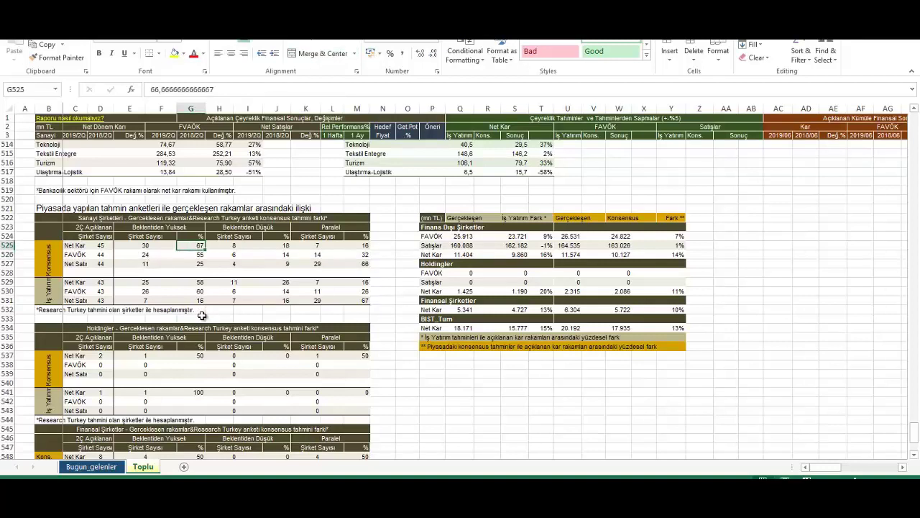
left_click(193, 255)
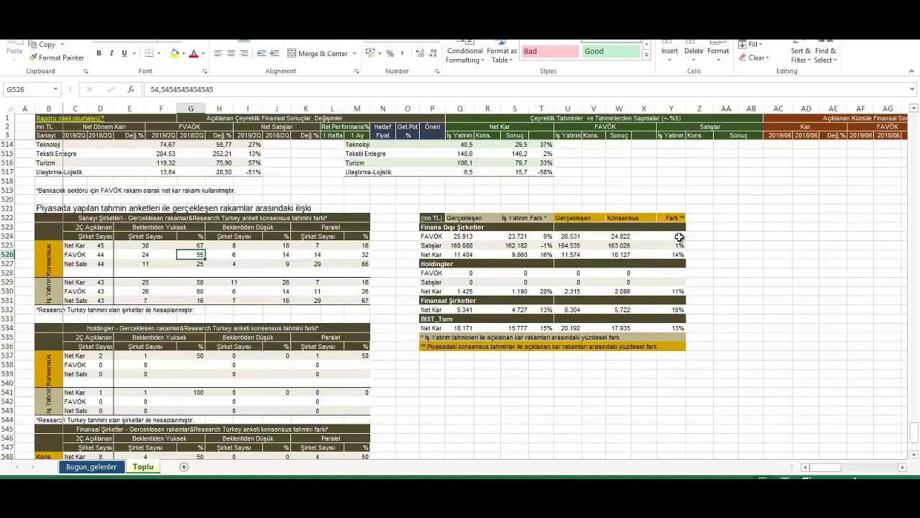
left_click(678, 236)
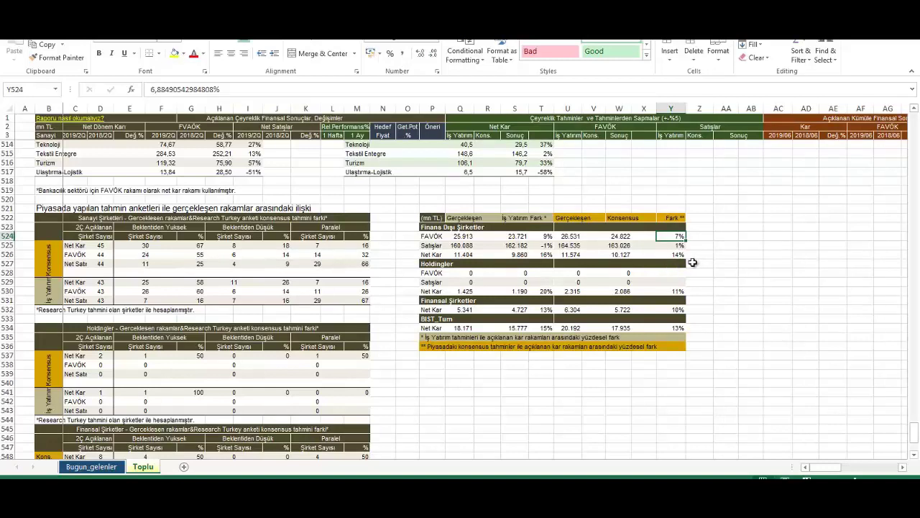
left_click(676, 256)
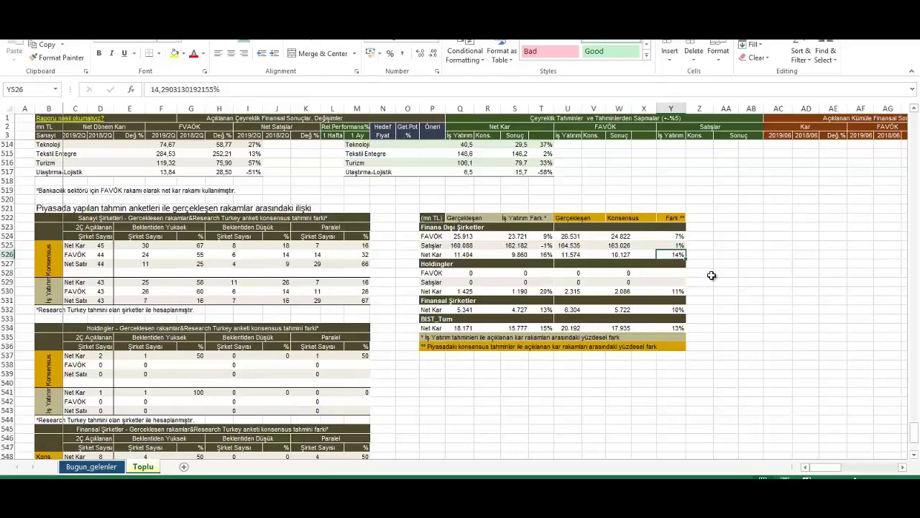
Read the İş Yatırım Net Kar and FAVÖK rows for industrial companies, along with the İş Yatırım Fark values for Finans Dışı Şirketler.
left_click(140, 284)
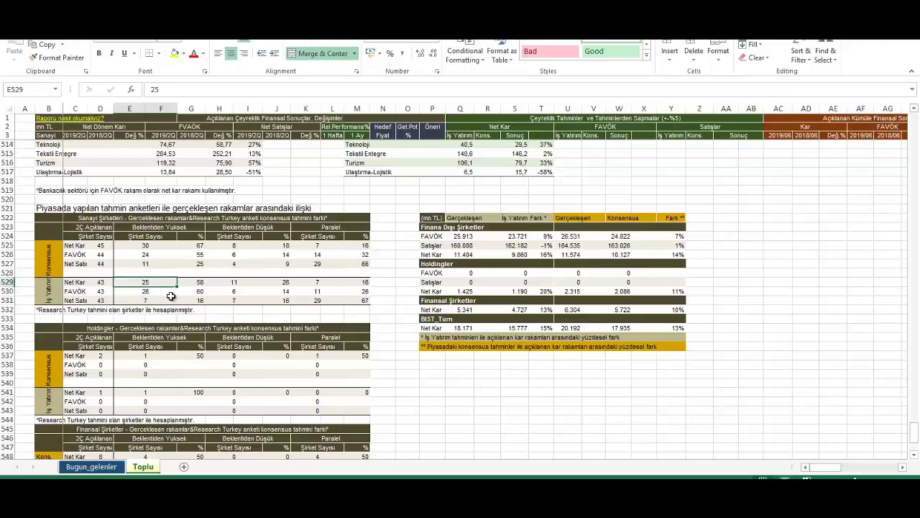
left_click(314, 283)
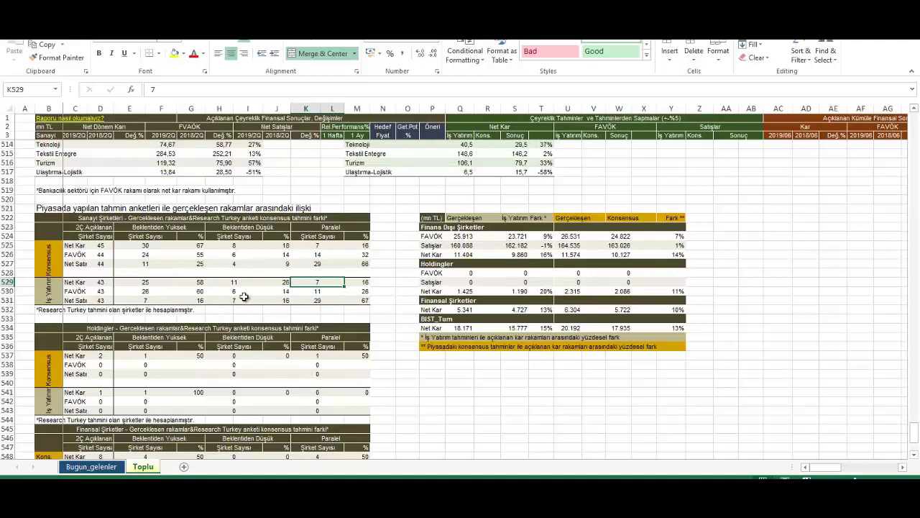
left_click(196, 284)
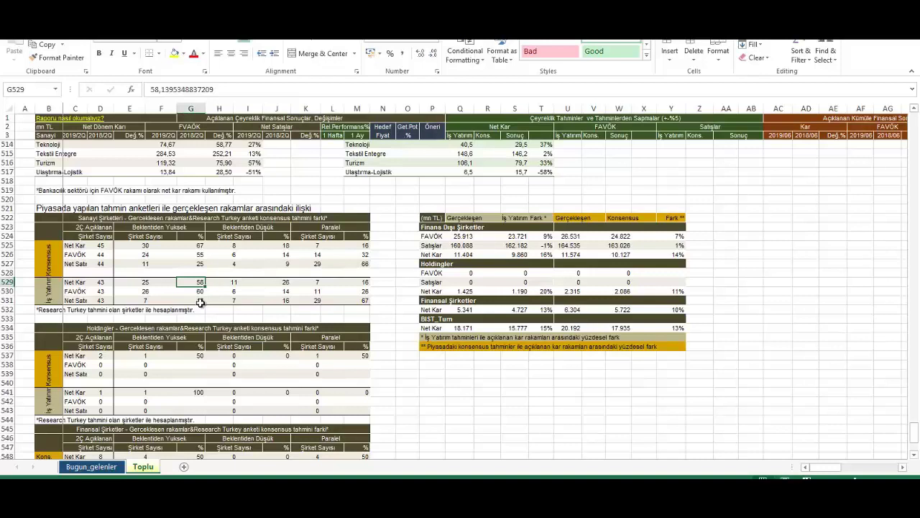
left_click(194, 294)
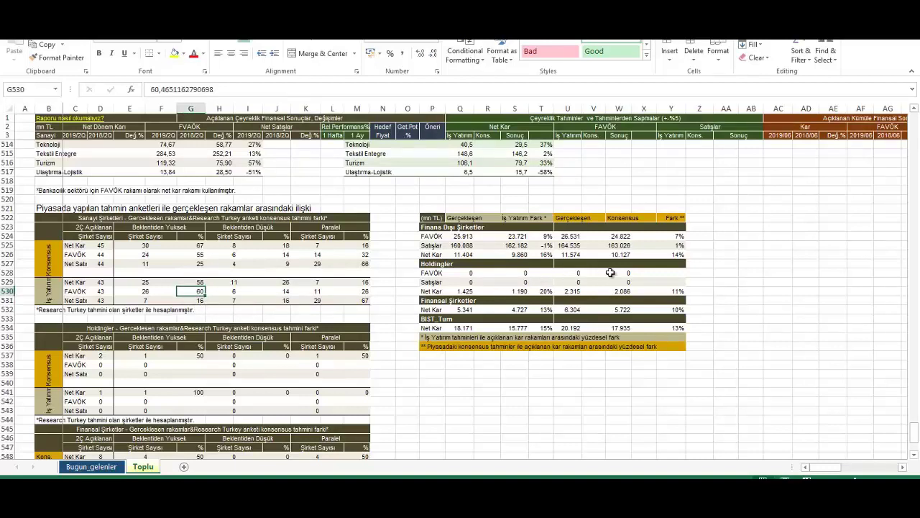
left_click(542, 237)
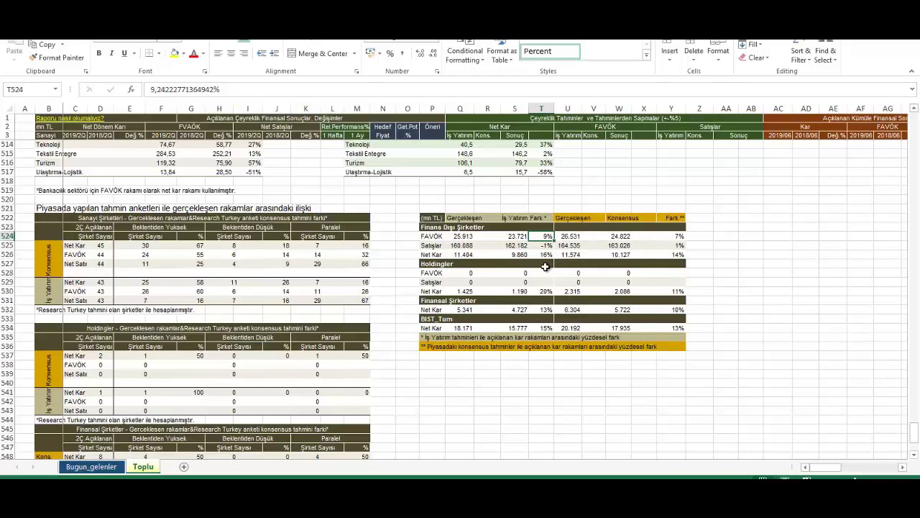
left_click(543, 254)
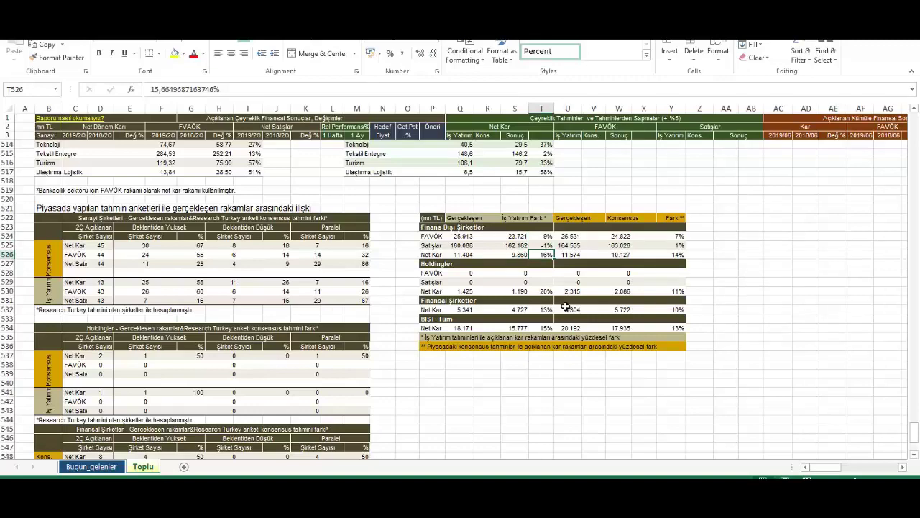
In the Finansal Şirketler survey table, read the consensus and İş Yatırım Net Kar rows from the reported company count to Paralel.
scroll(345, 359, "down", 4)
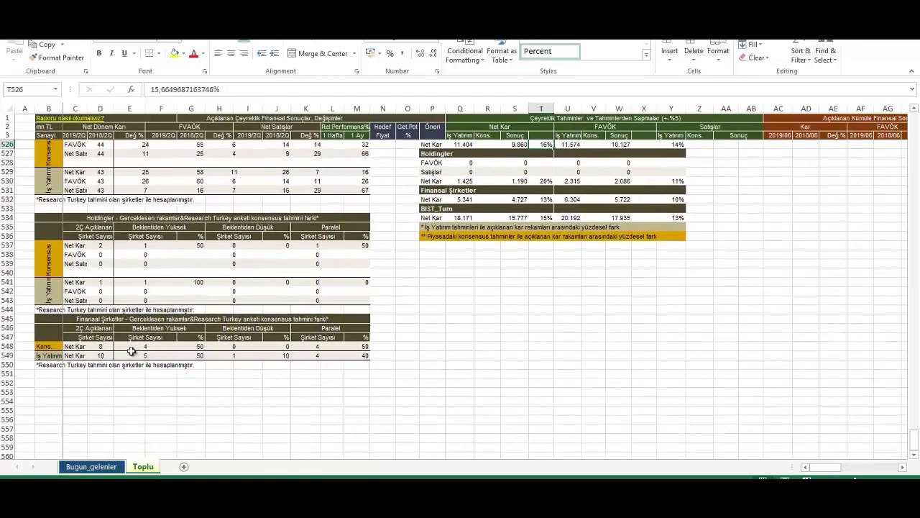
left_click(101, 346)
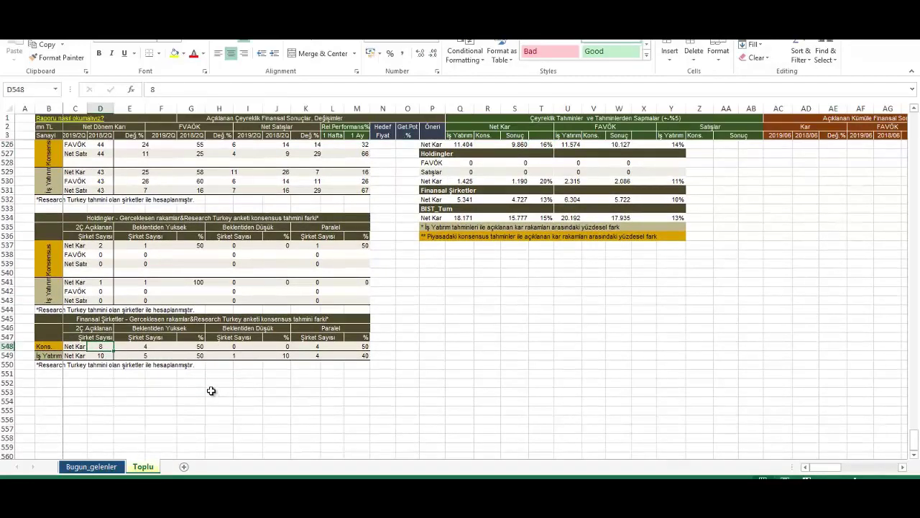
left_click(151, 348)
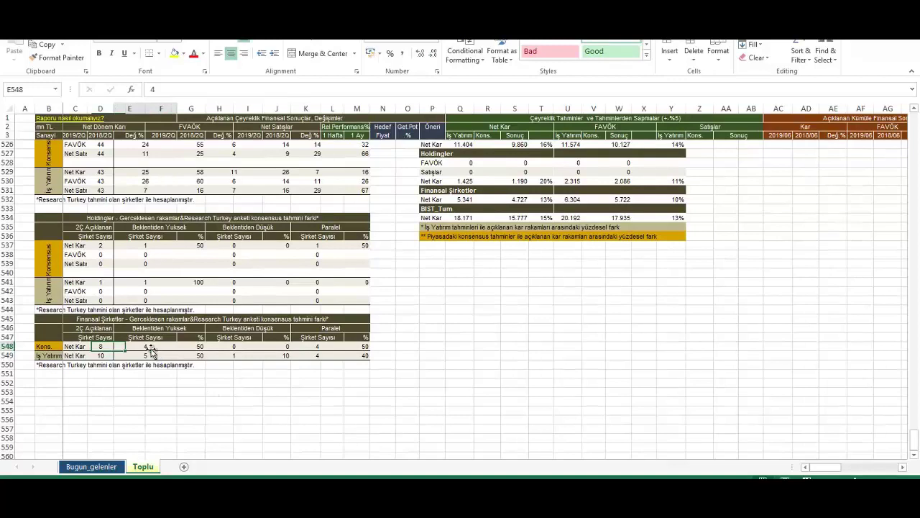
left_click(327, 348)
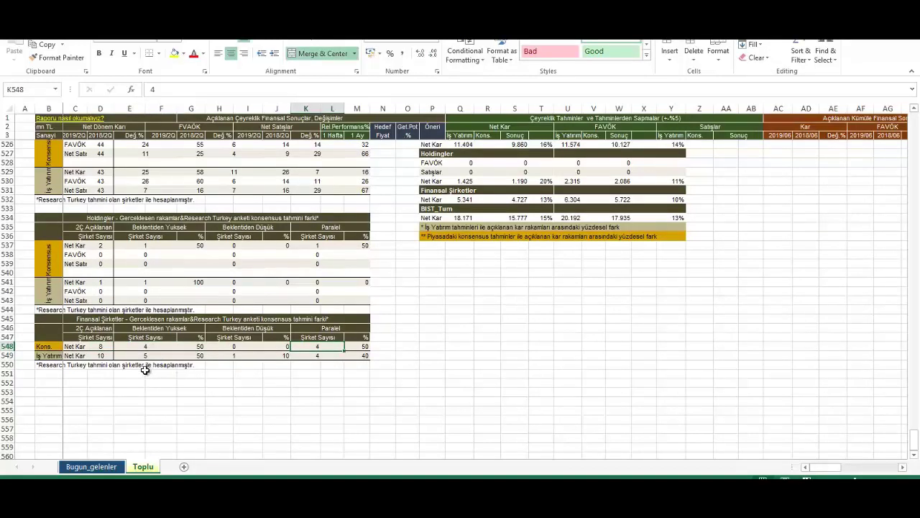
left_click(95, 356)
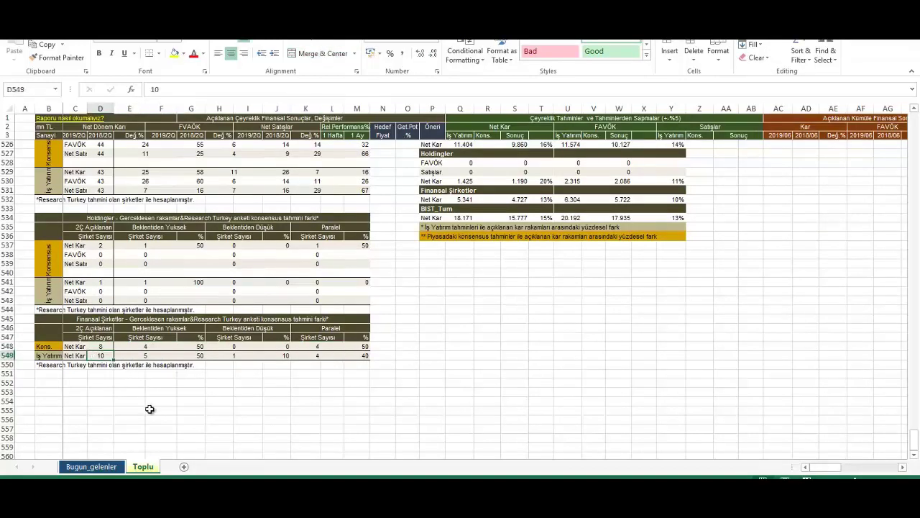
left_click(149, 364)
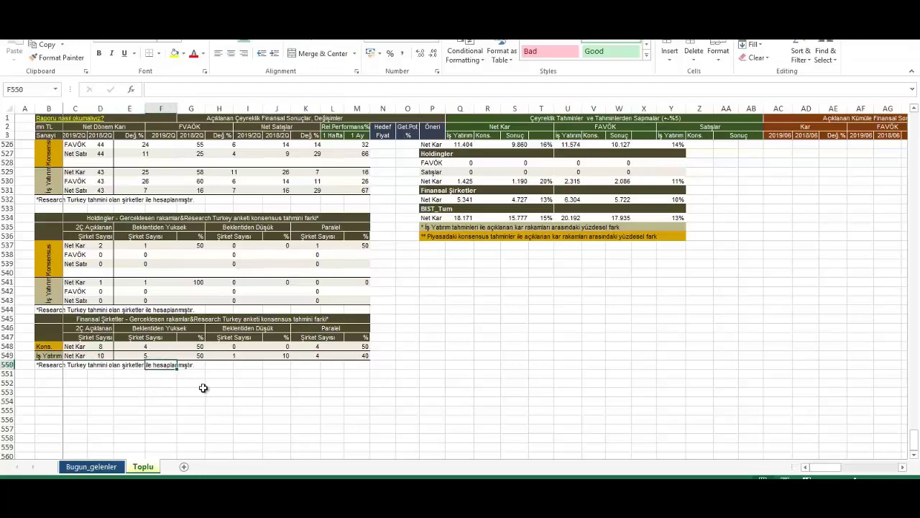
left_click(318, 356)
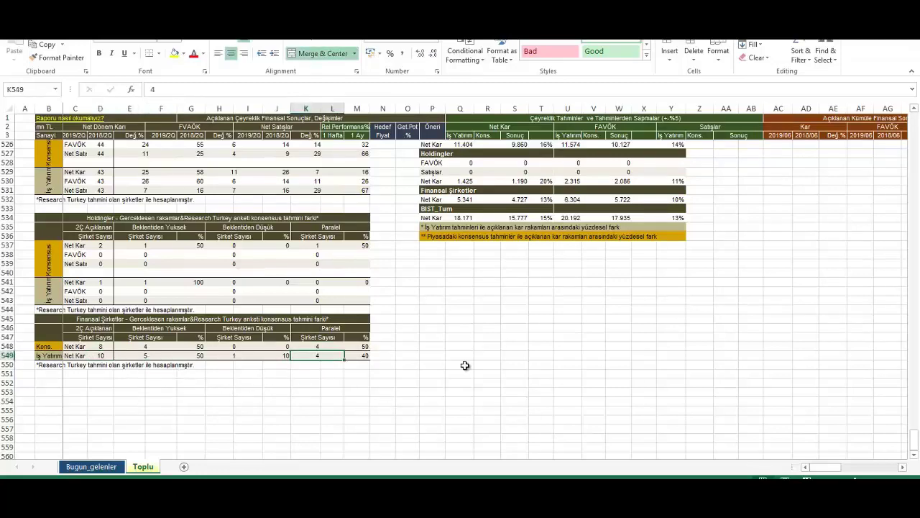
Compare the İş Yatırım and consensus Fark values of Net Kar for Finansal Şirketler and BIST_Tum.
scroll(464, 365, "up", 1)
scroll(463, 365, "up", 2)
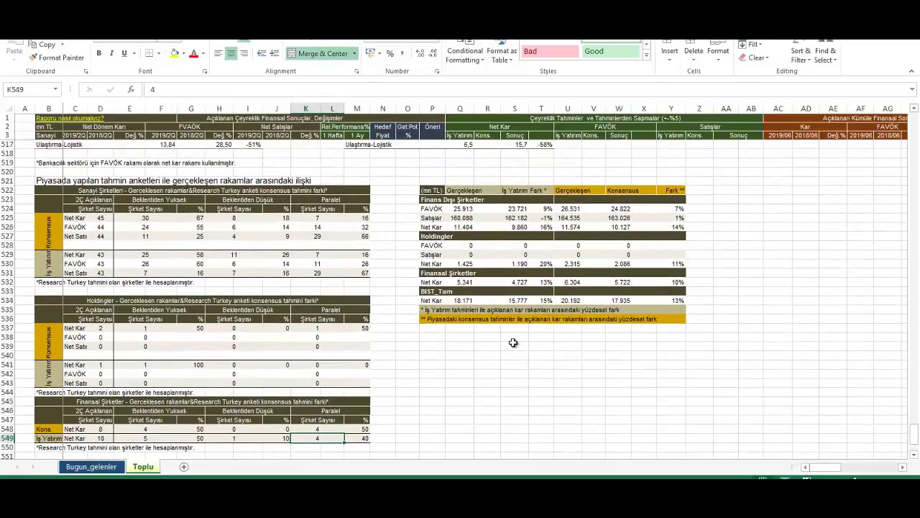
left_click(542, 282)
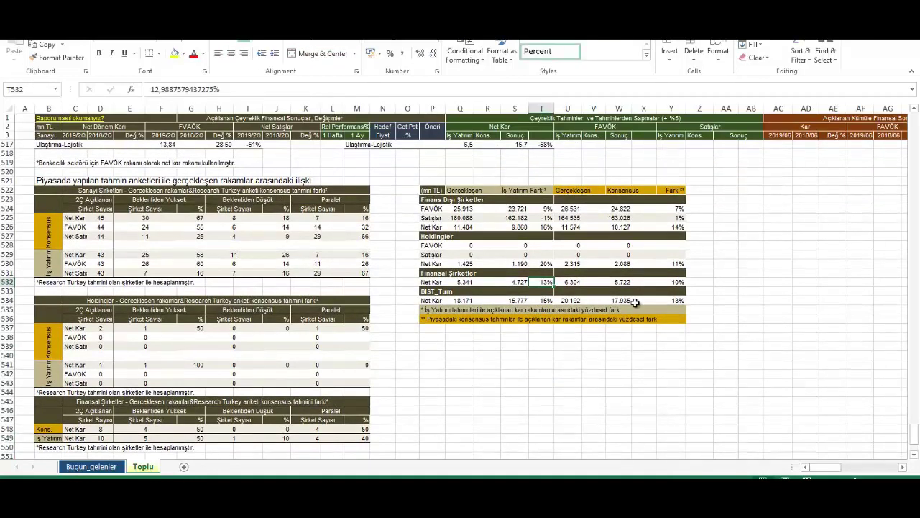
left_click(676, 282)
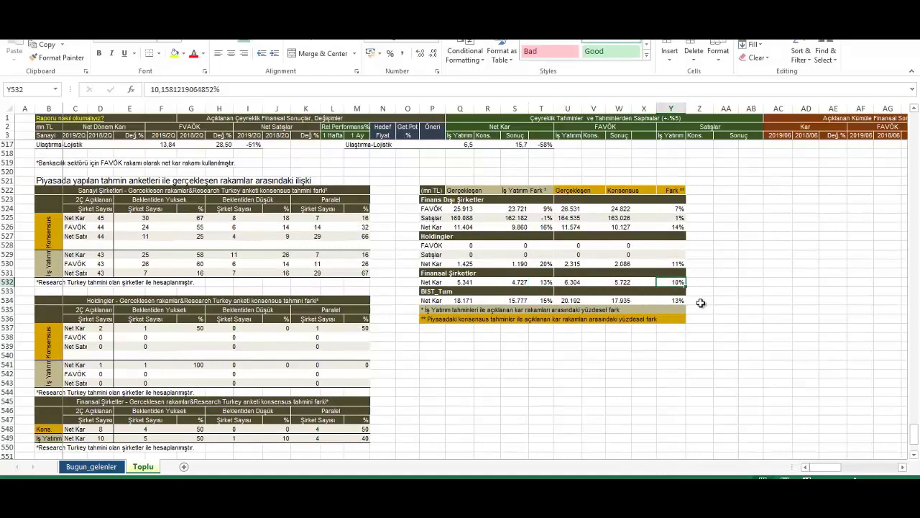
left_click(545, 282)
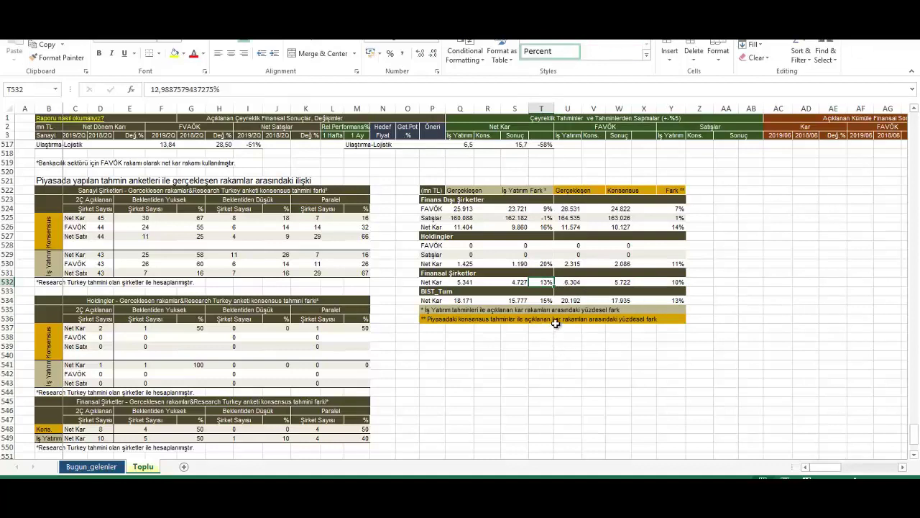
left_click(680, 301)
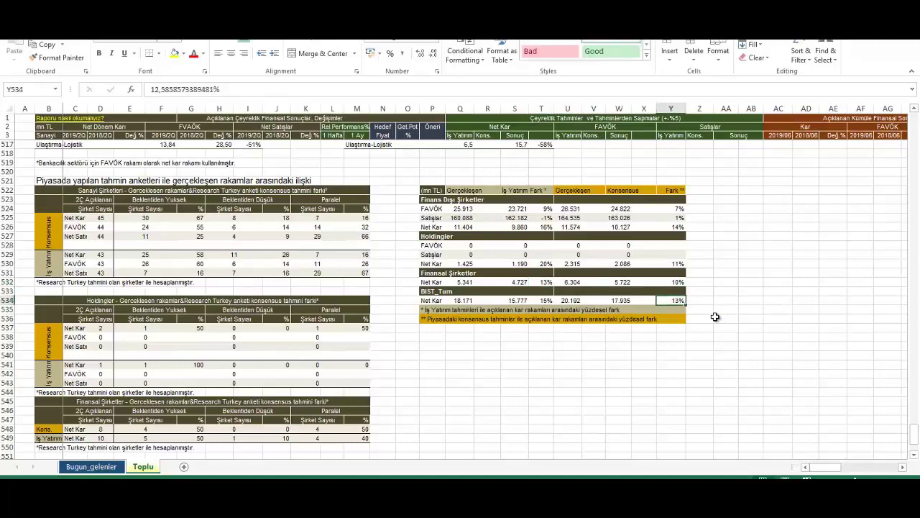
left_click(546, 302)
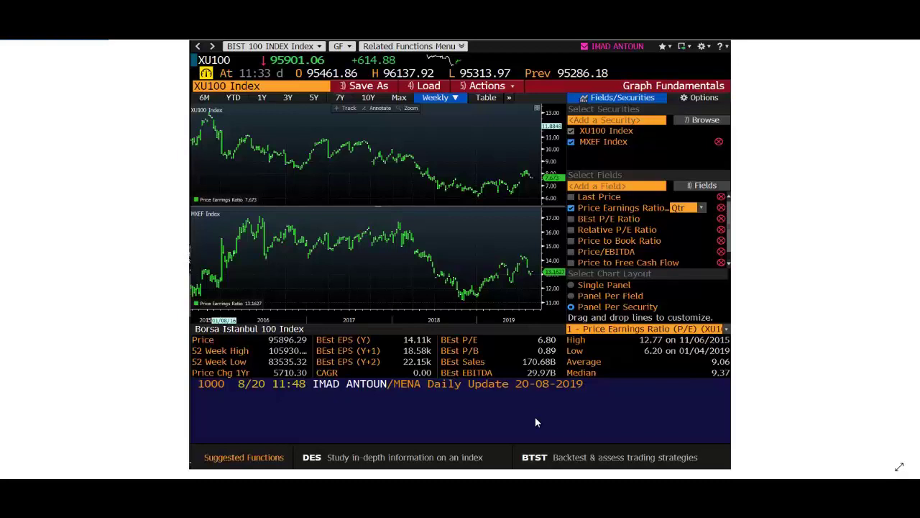
Move on from the XU100 chart to the İş Yatırım website and view the Mali Tablolar of ADANA.
key("Right")
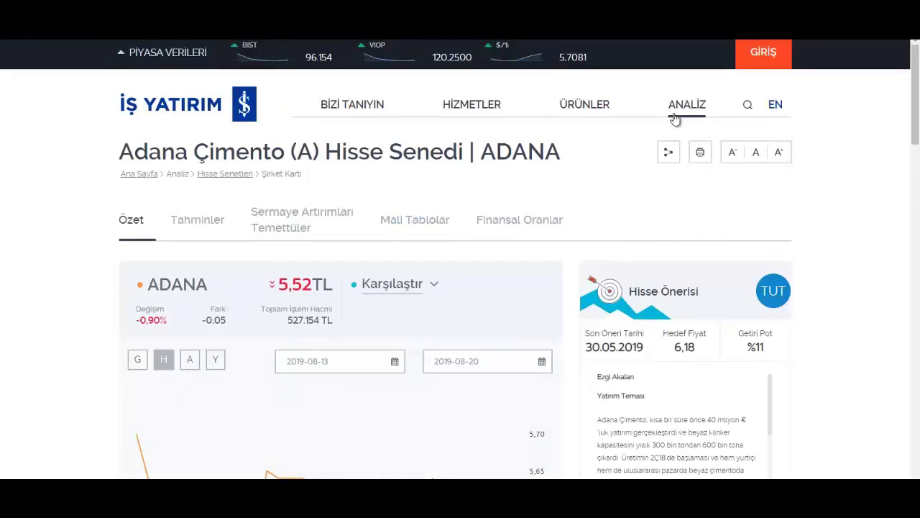
mouse_move(683, 122)
left_click(421, 220)
scroll(481, 273, "down", 3)
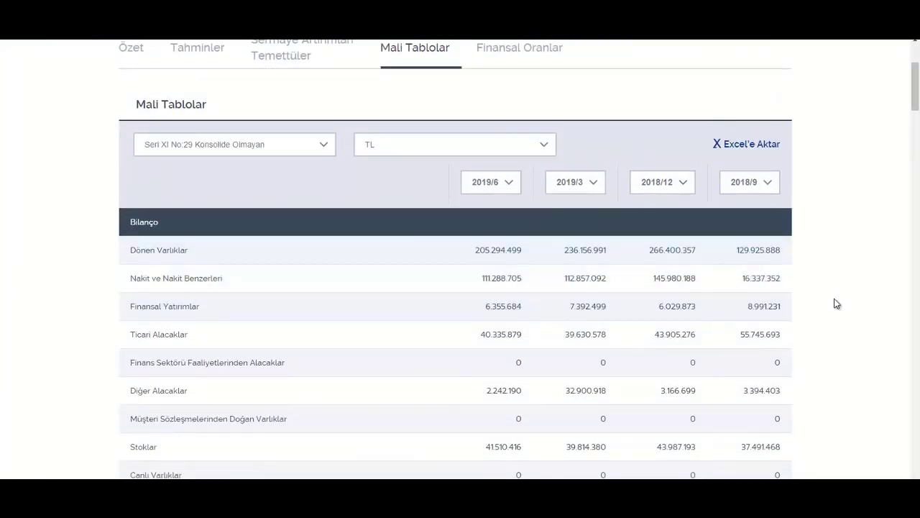
scroll(834, 302, "up", 3)
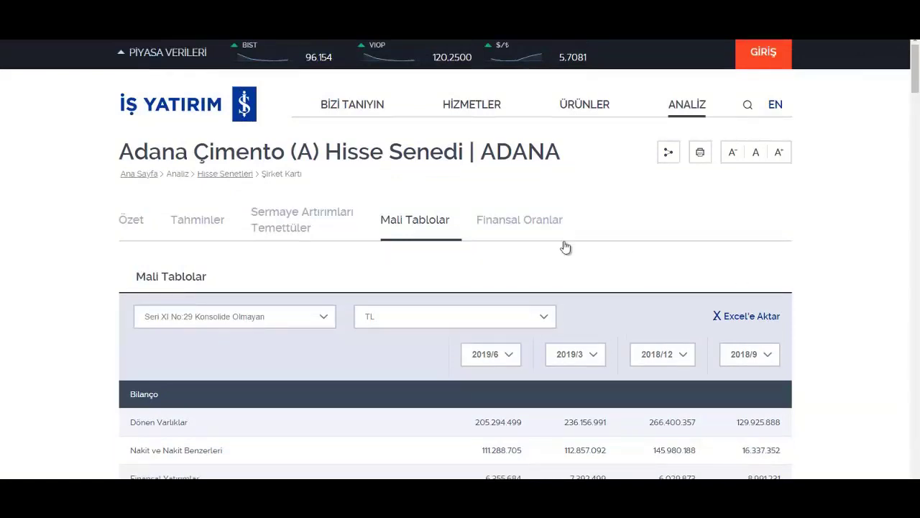
Open ADANA's Finansal Oranlar and expand the Finansal Oranlar (Gerçekleşen) section.
left_click(528, 224)
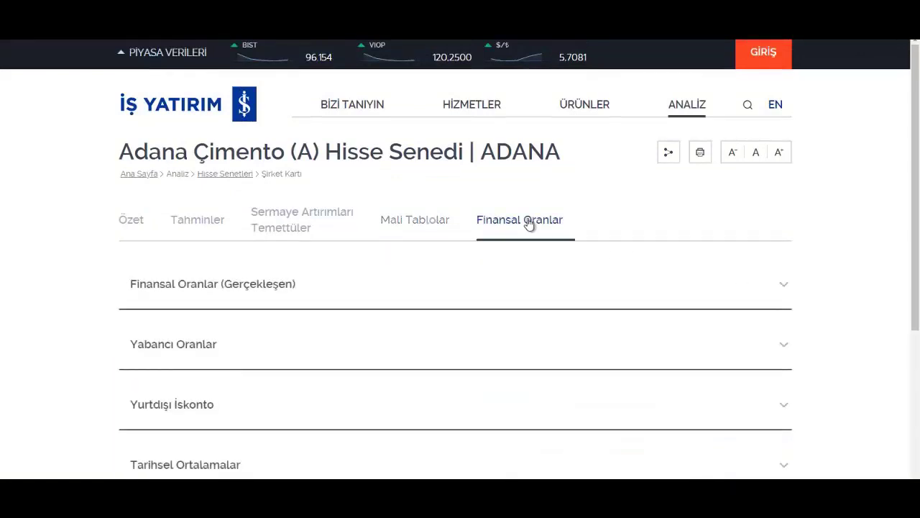
left_click(252, 289)
mouse_move(686, 107)
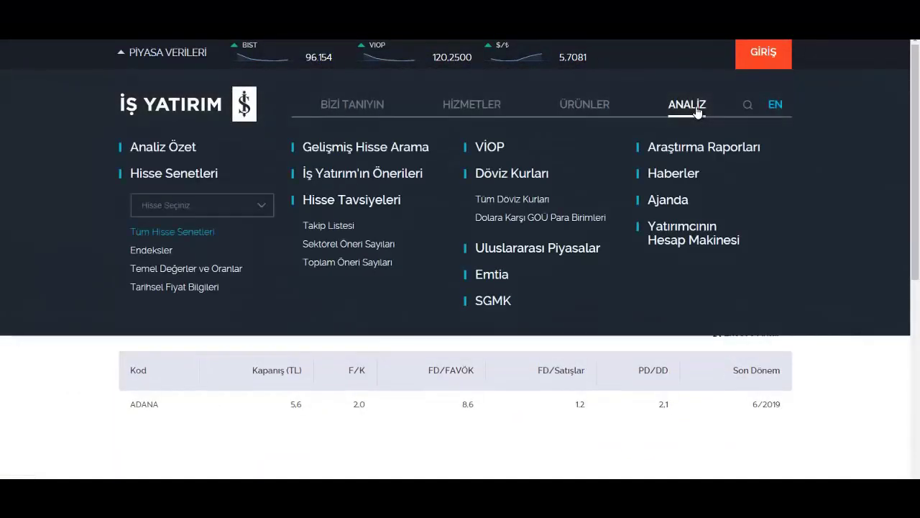